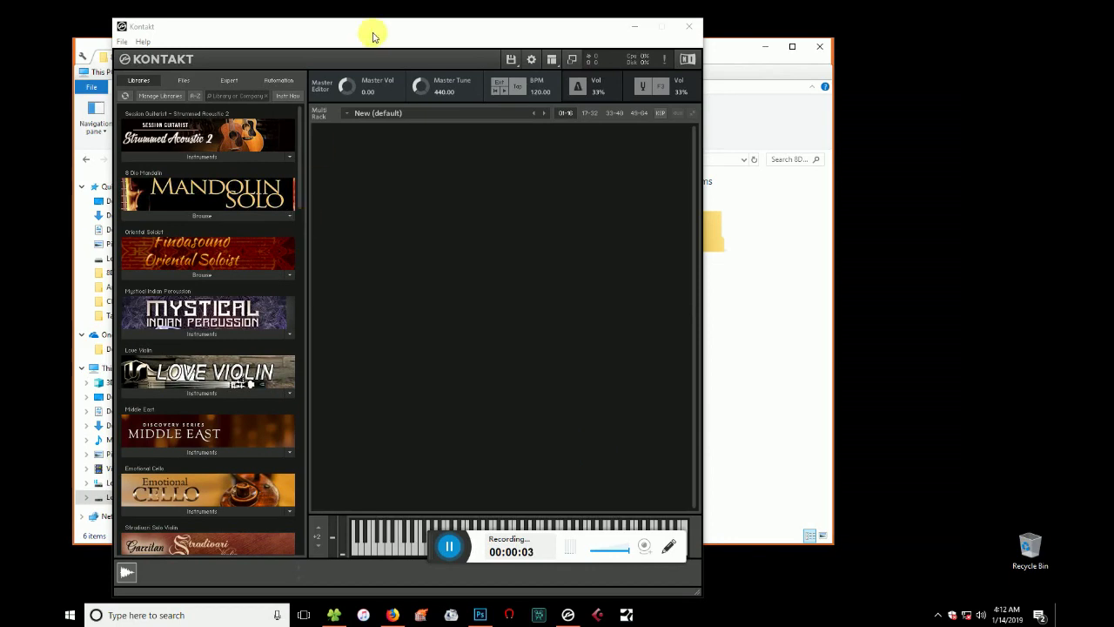
Minimize the file explorer and browse the Mandolin Solo library to show its instruments
left_click_drag(375, 35, 452, 35)
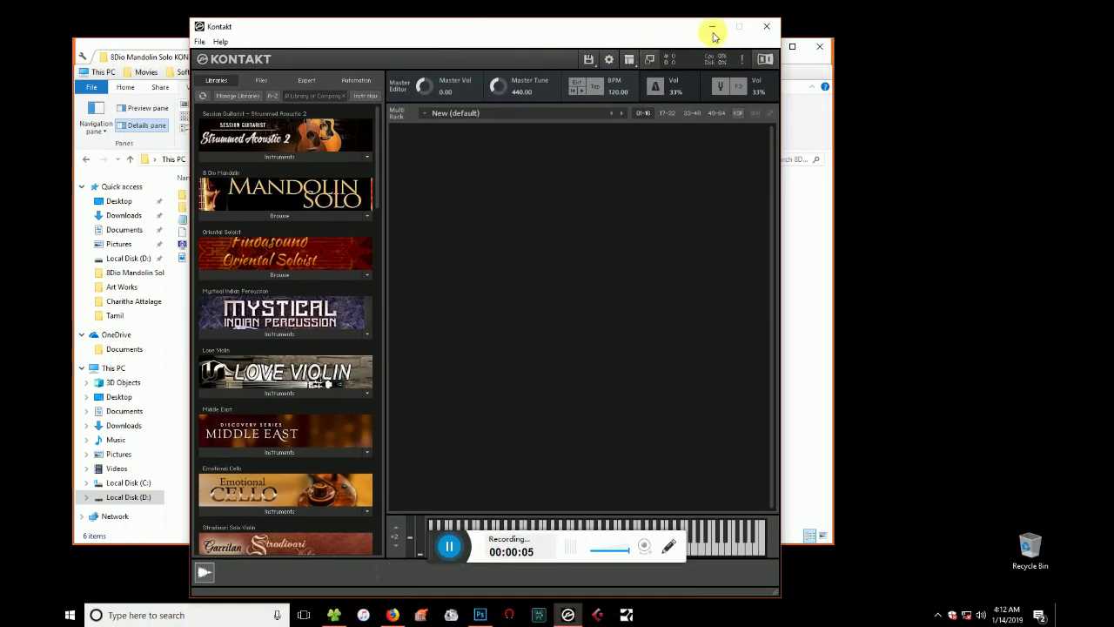
left_click(809, 57)
left_click(768, 48)
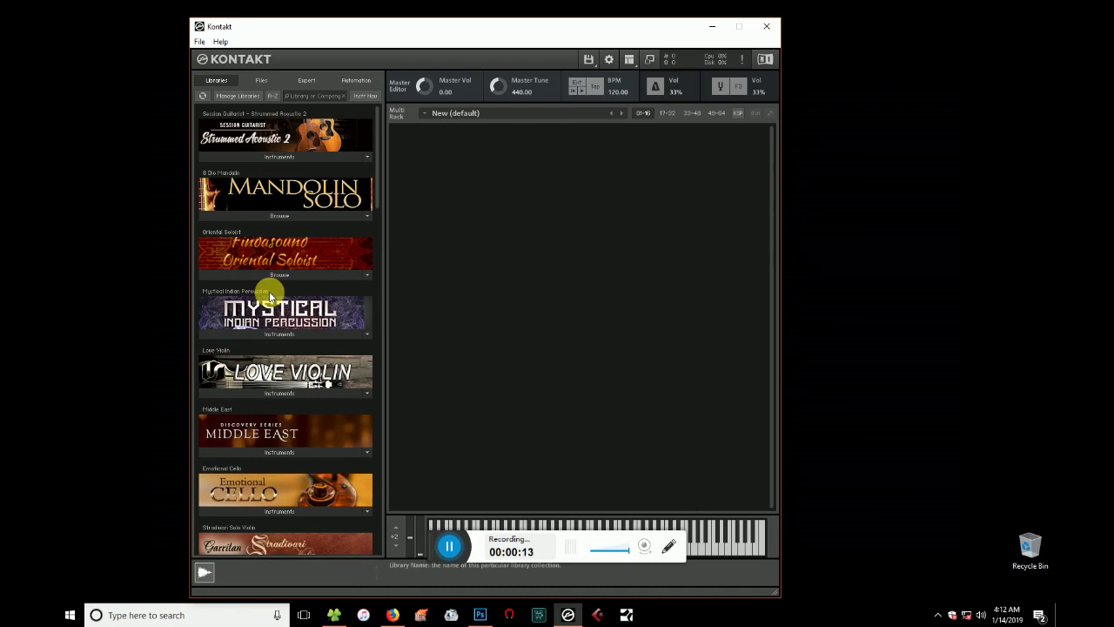
left_click(286, 216)
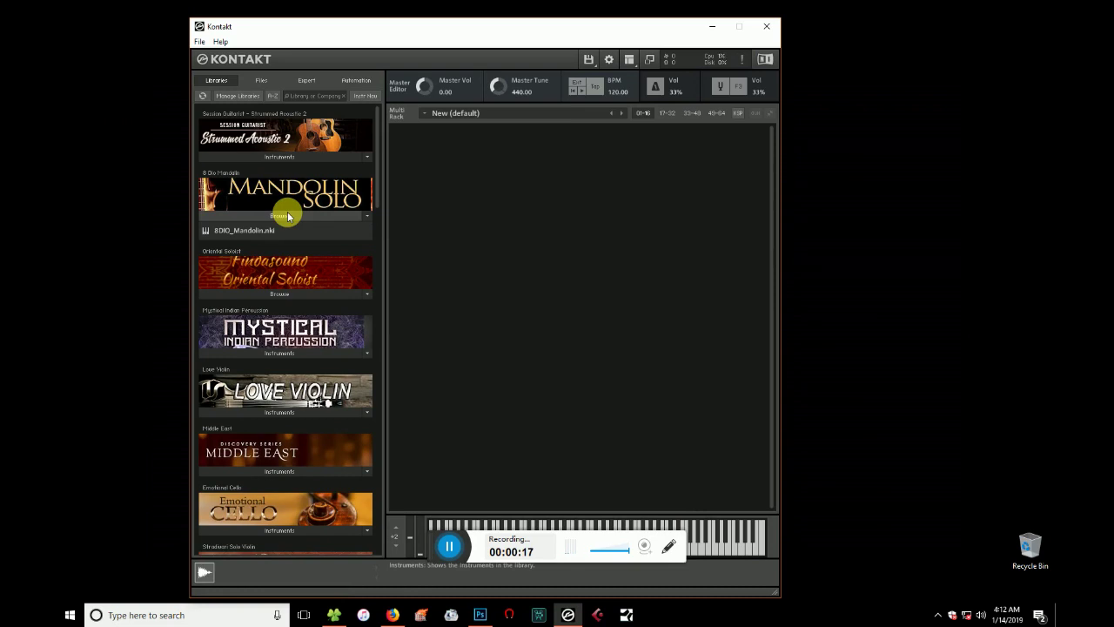
Load 8DIO_Mandolin.nki, resolving its missing content to the Mandolin Solo Samples folder
double_click(242, 232)
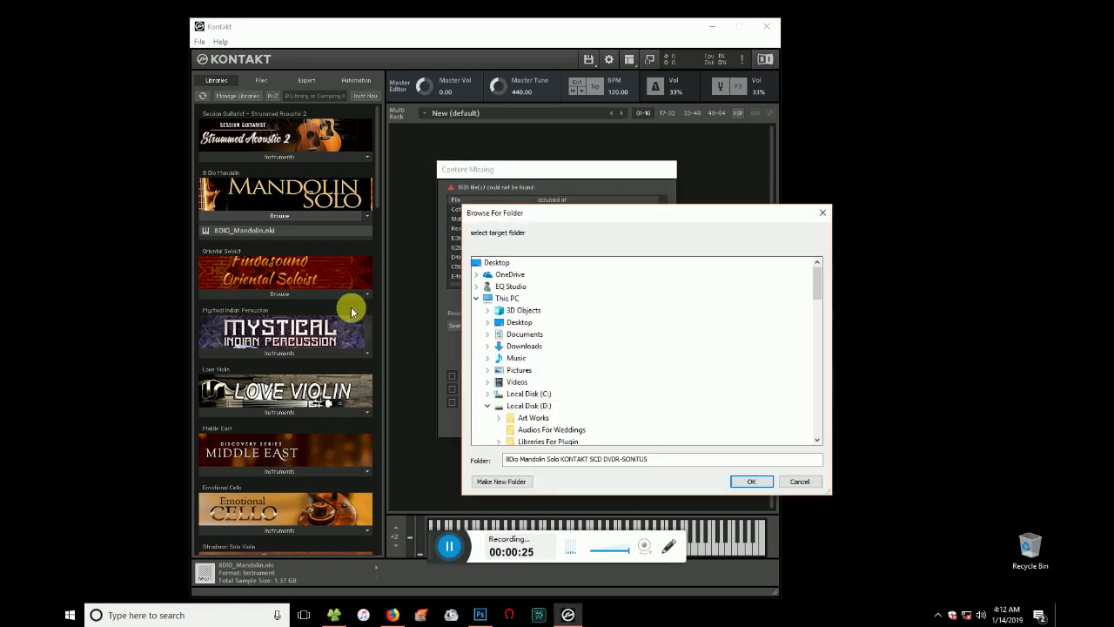
scroll(555, 405, "down", 5)
scroll(555, 405, "down", 5)
scroll(555, 405, "down", 3)
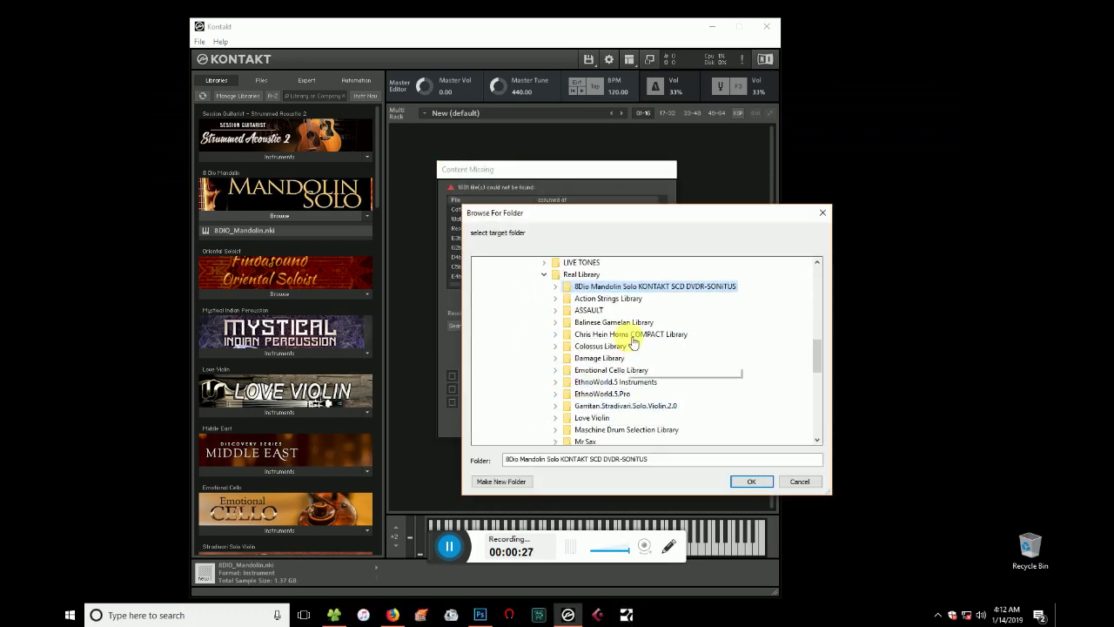
double_click(609, 287)
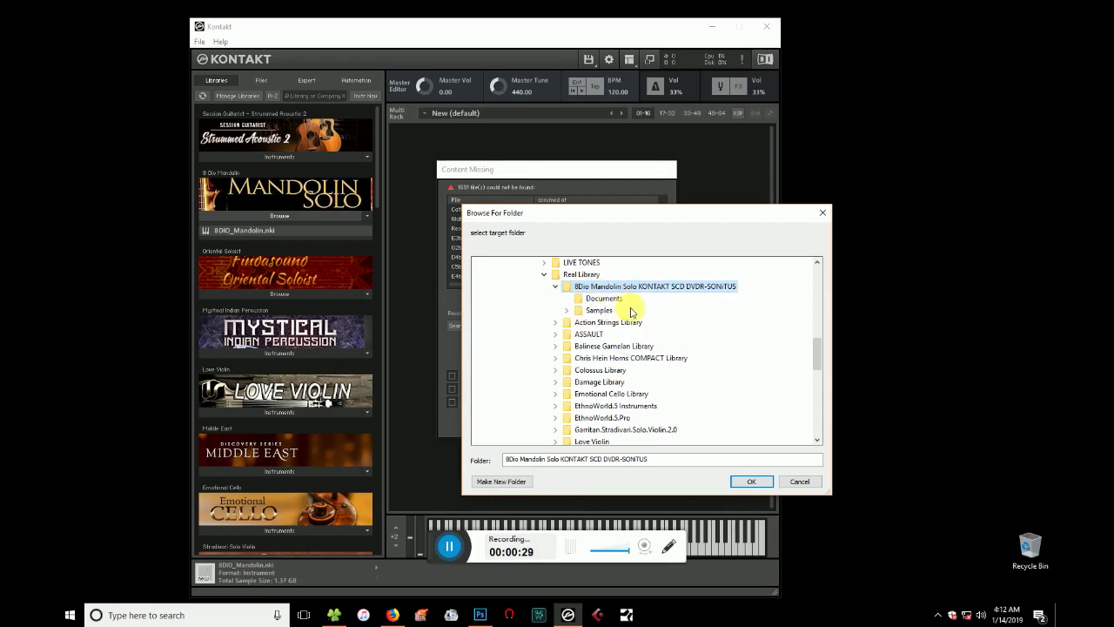
double_click(599, 310)
left_click(742, 484)
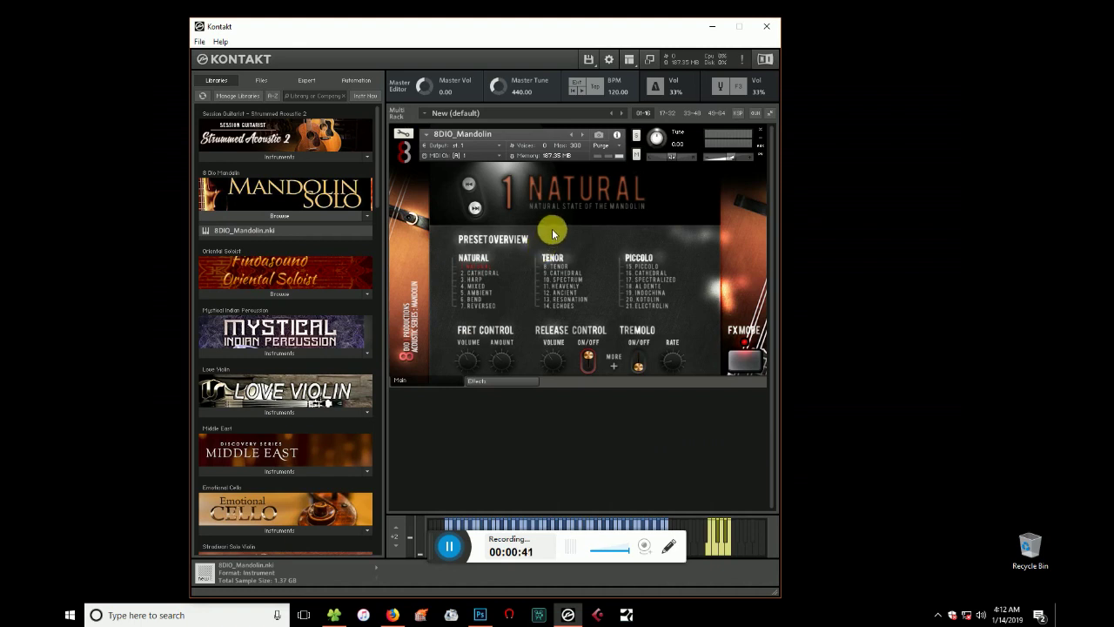
Remove the mandolin instrument and start a Batch re-save, accepting the warning
left_click(761, 131)
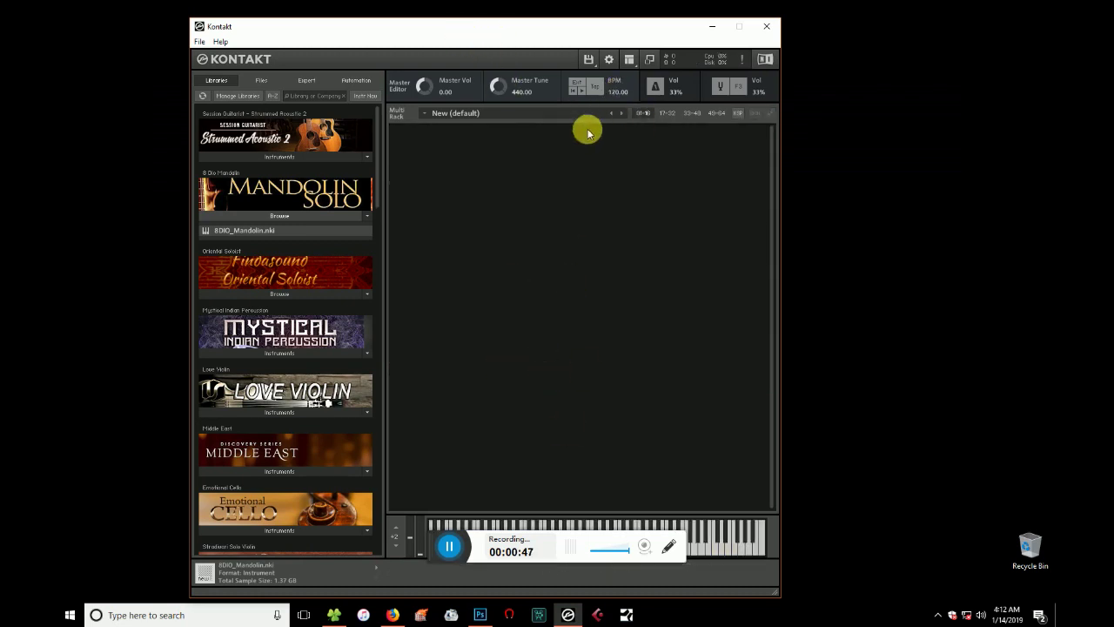
left_click(590, 63)
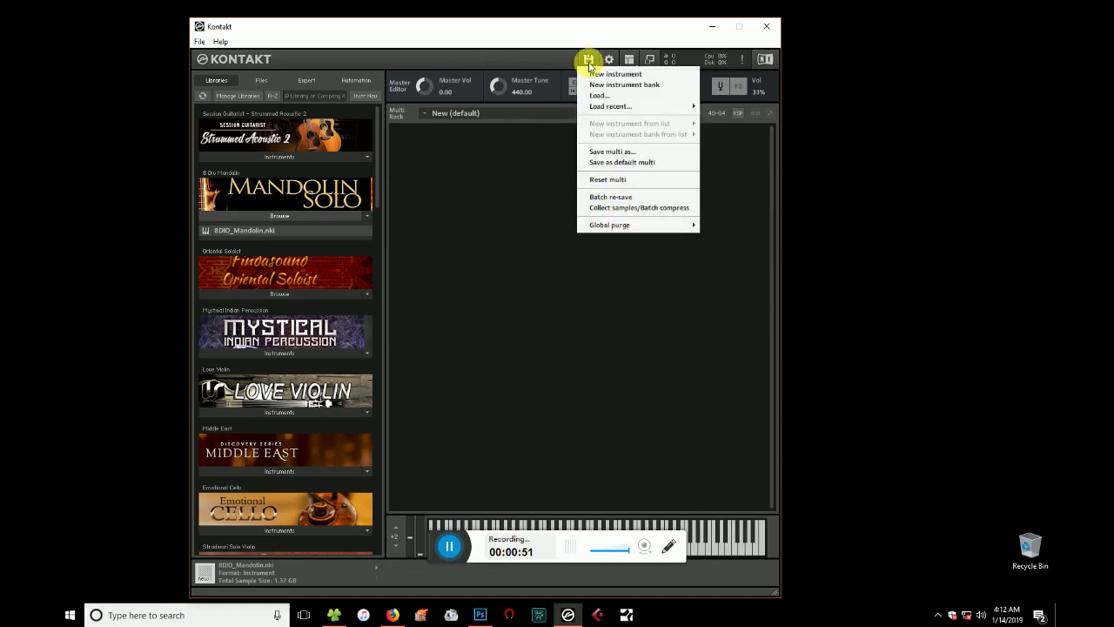
left_click(615, 197)
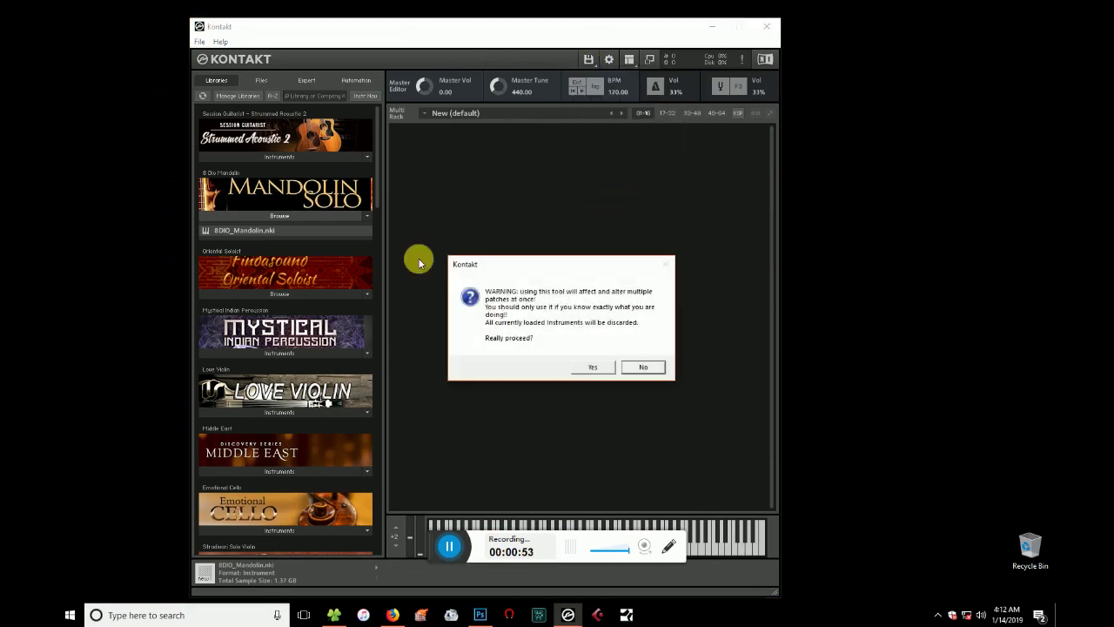
left_click(597, 370)
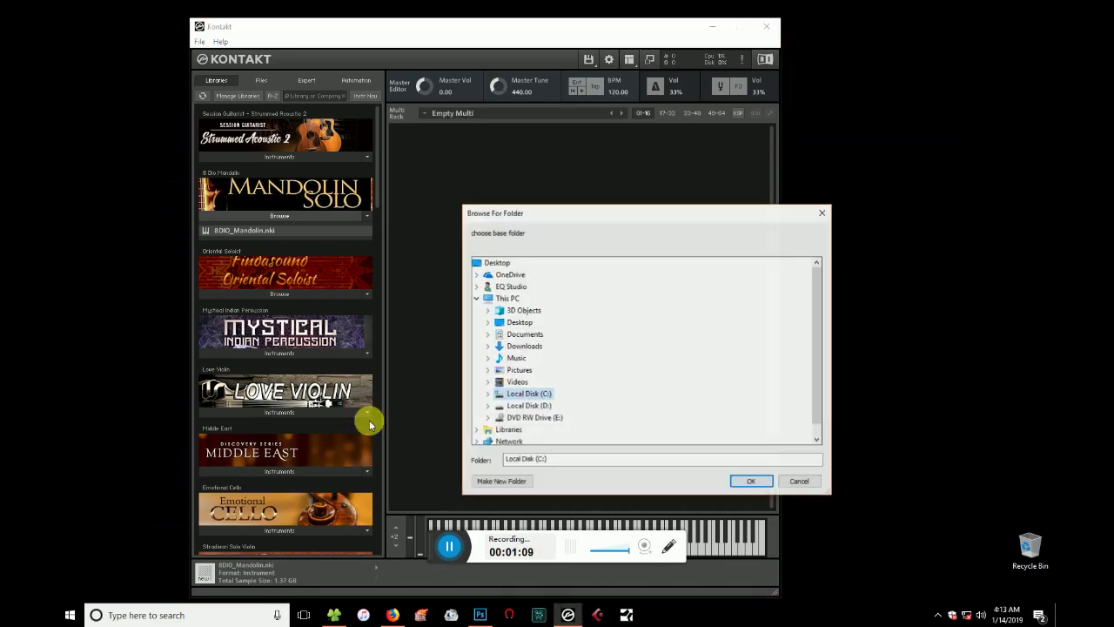
Set D:\Softwares\Music Productions\Plugins\Kontakt\Real Library\8Dio Mandolin Solo as the re-save base folder
left_click_drag(590, 221, 369, 165)
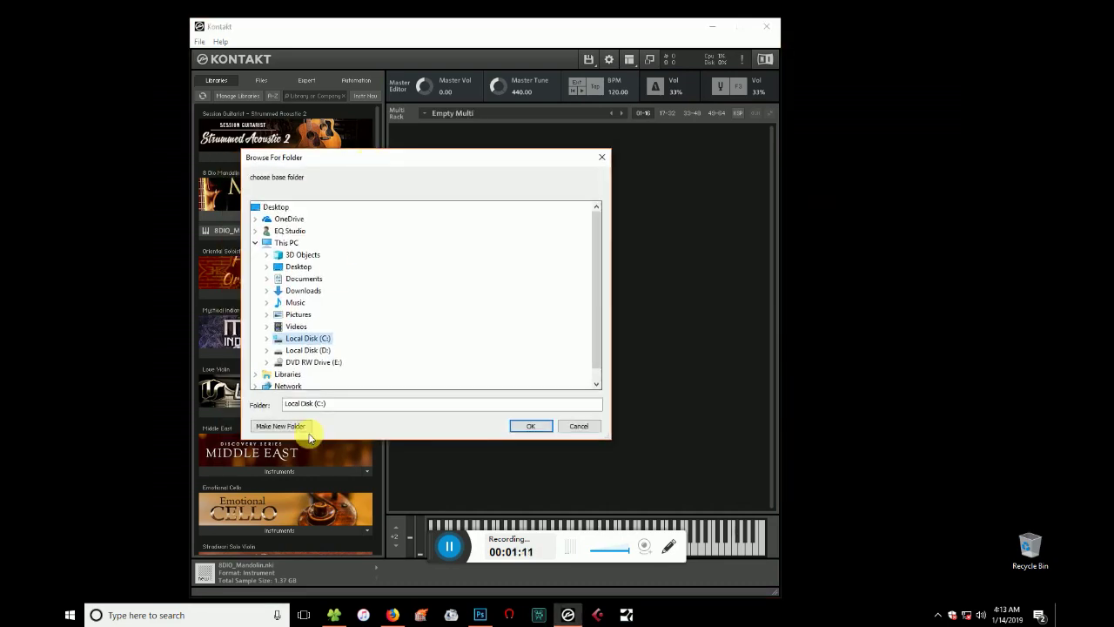
double_click(309, 350)
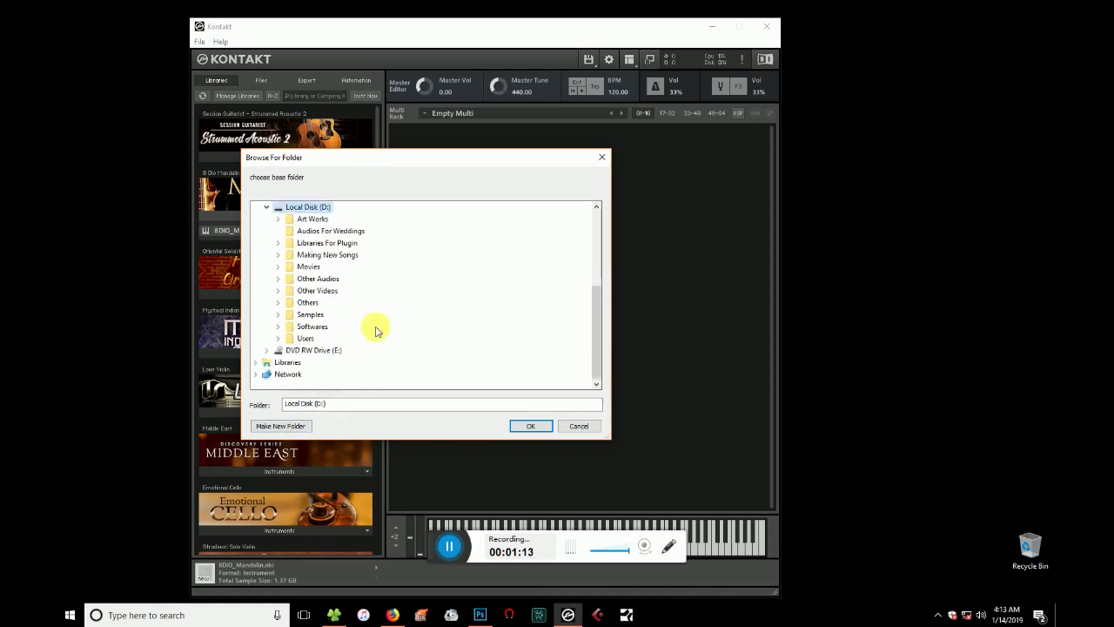
double_click(312, 315)
scroll(316, 328, "down", 2)
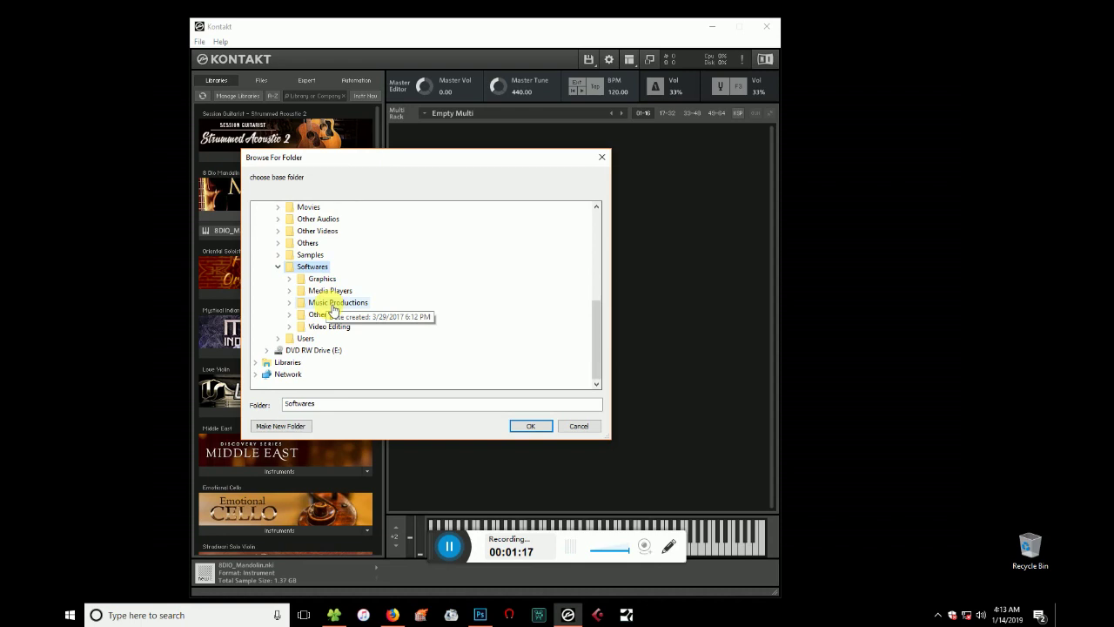
double_click(334, 303)
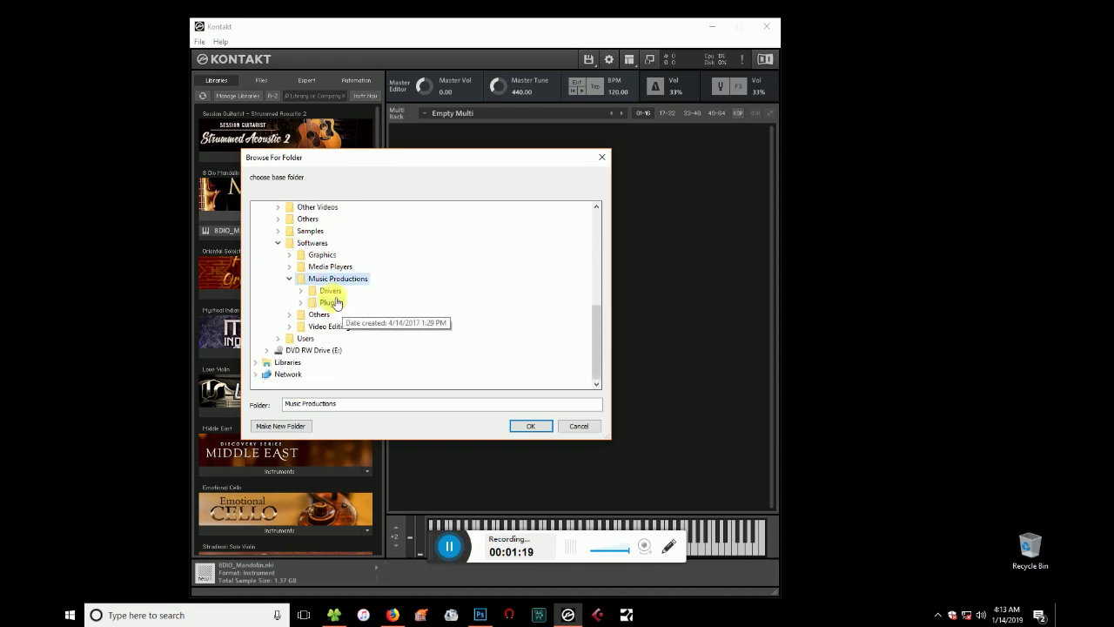
double_click(333, 315)
double_click(349, 291)
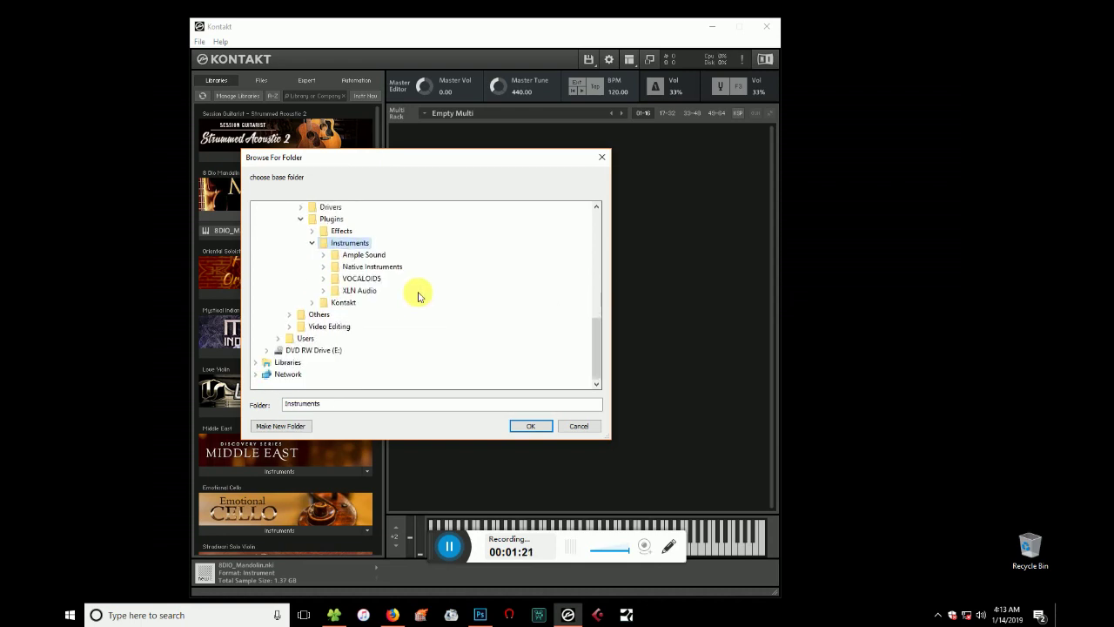
left_click(312, 243)
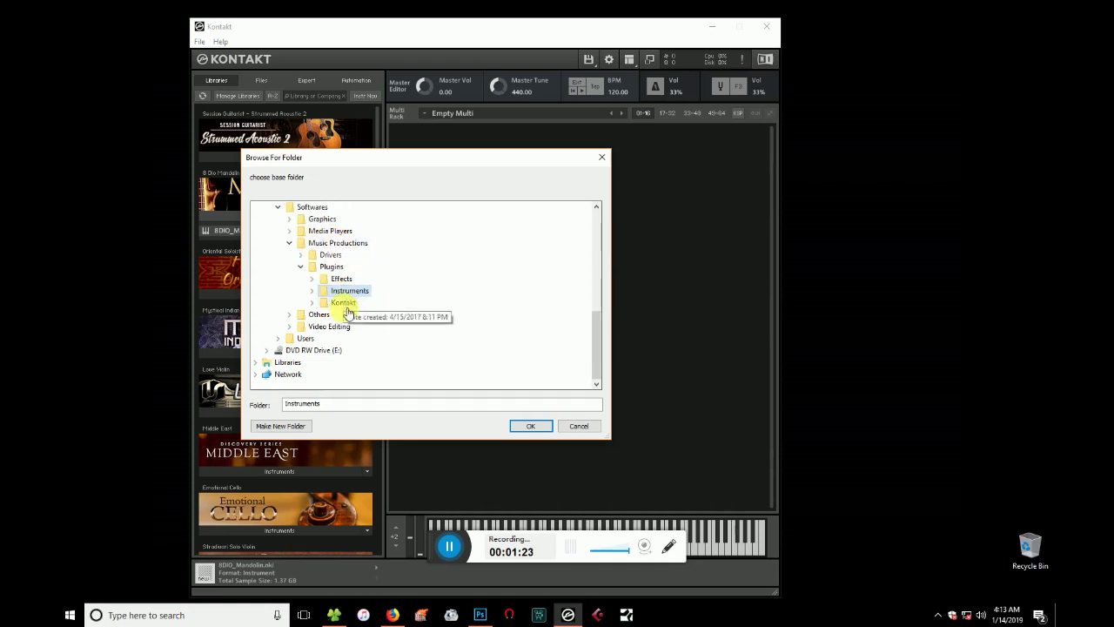
double_click(343, 255)
double_click(359, 302)
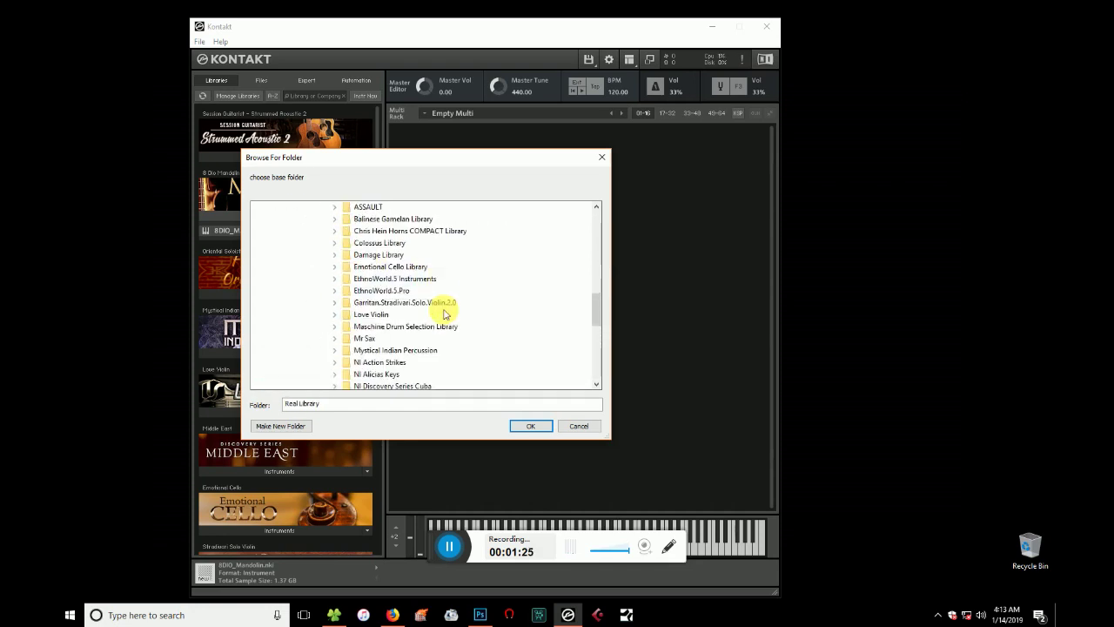
double_click(409, 220)
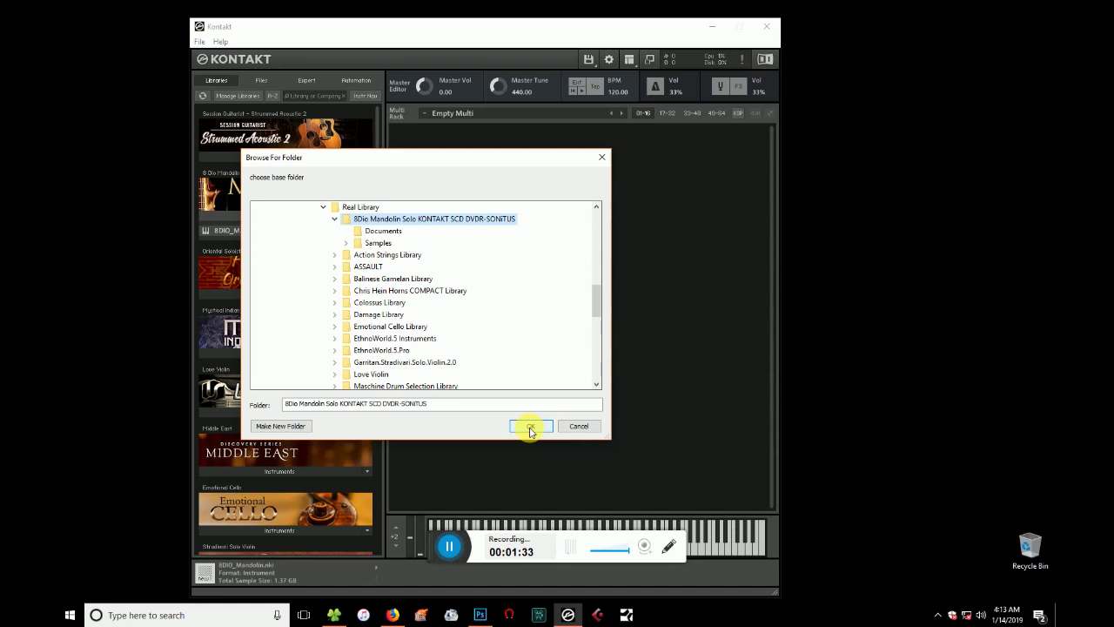
left_click(531, 428)
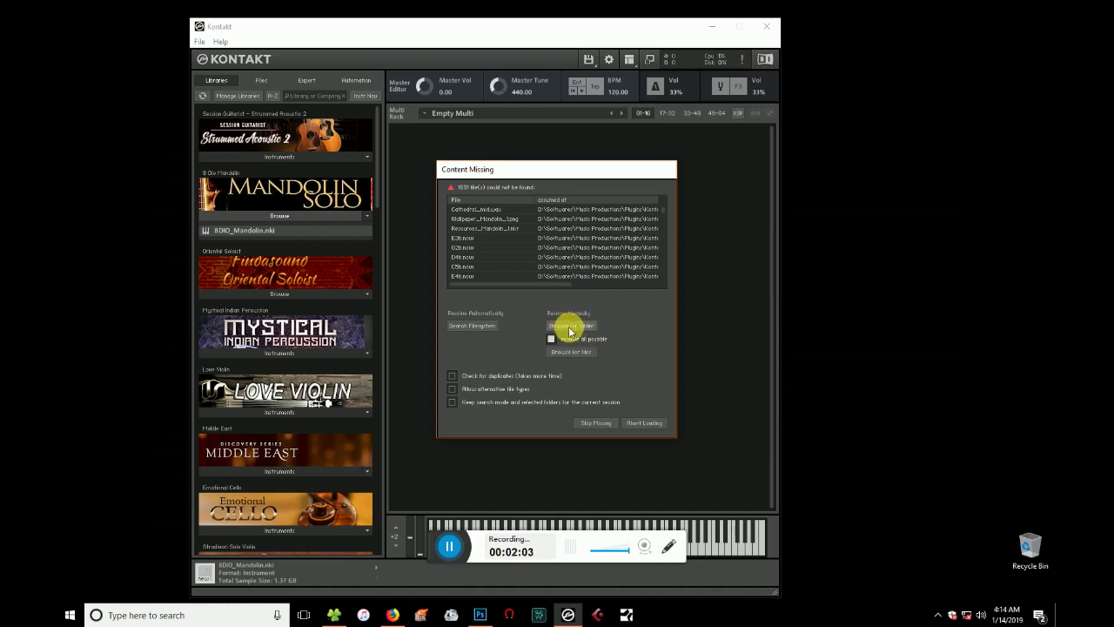
left_click(570, 326)
Give the 8Dio Mandolin Solo folder as the missing samples' location and start re-saving
left_click_drag(522, 209, 340, 167)
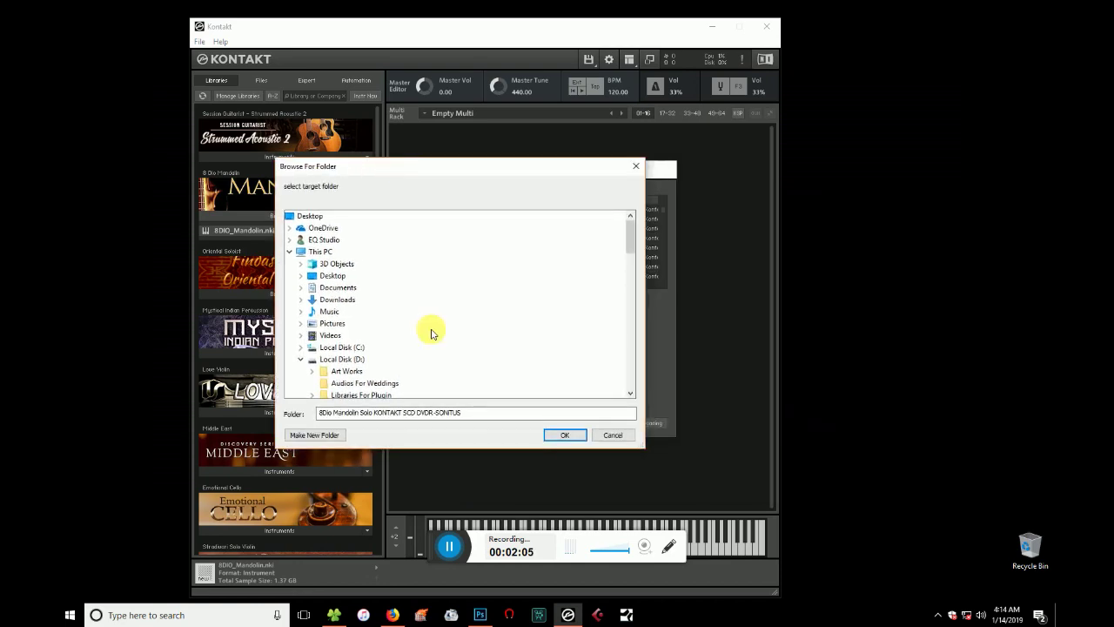
scroll(431, 334, "down", 5)
scroll(435, 331, "down", 5)
scroll(452, 322, "down", 2)
scroll(460, 318, "up", 2)
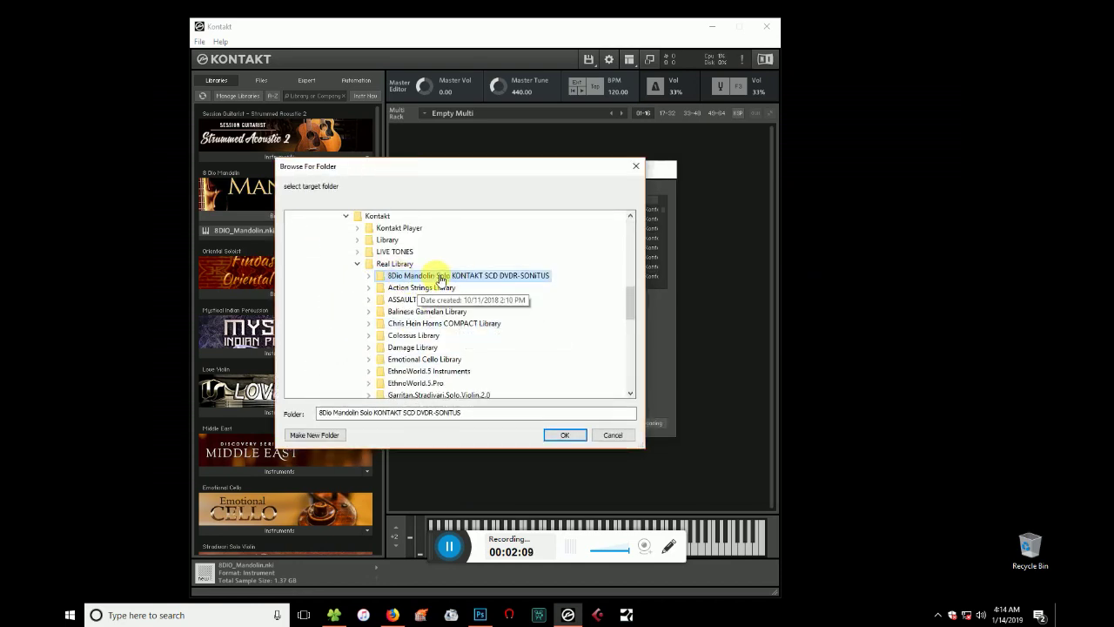
scroll(442, 277, "up", 5)
scroll(435, 270, "up", 4)
left_click(325, 256)
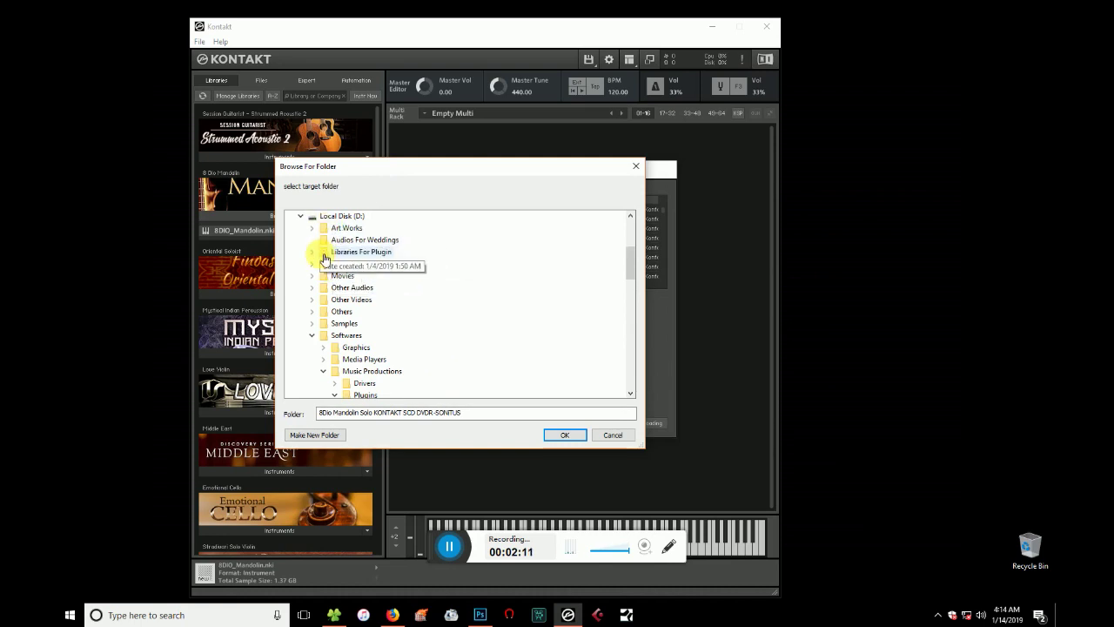
scroll(351, 255, "down", 3)
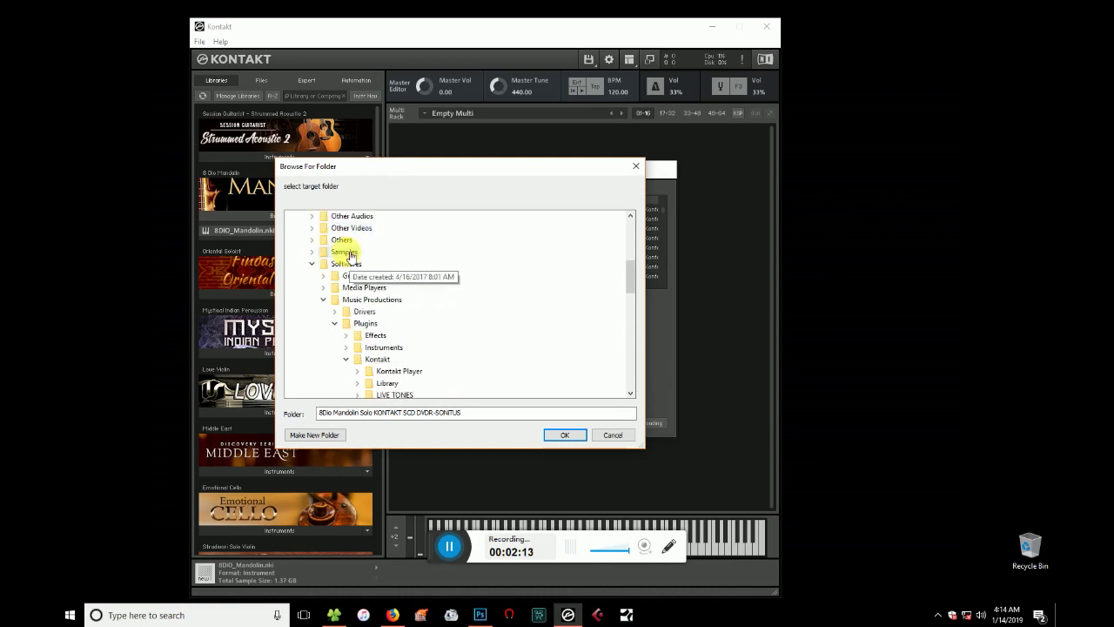
scroll(374, 313, "down", 3)
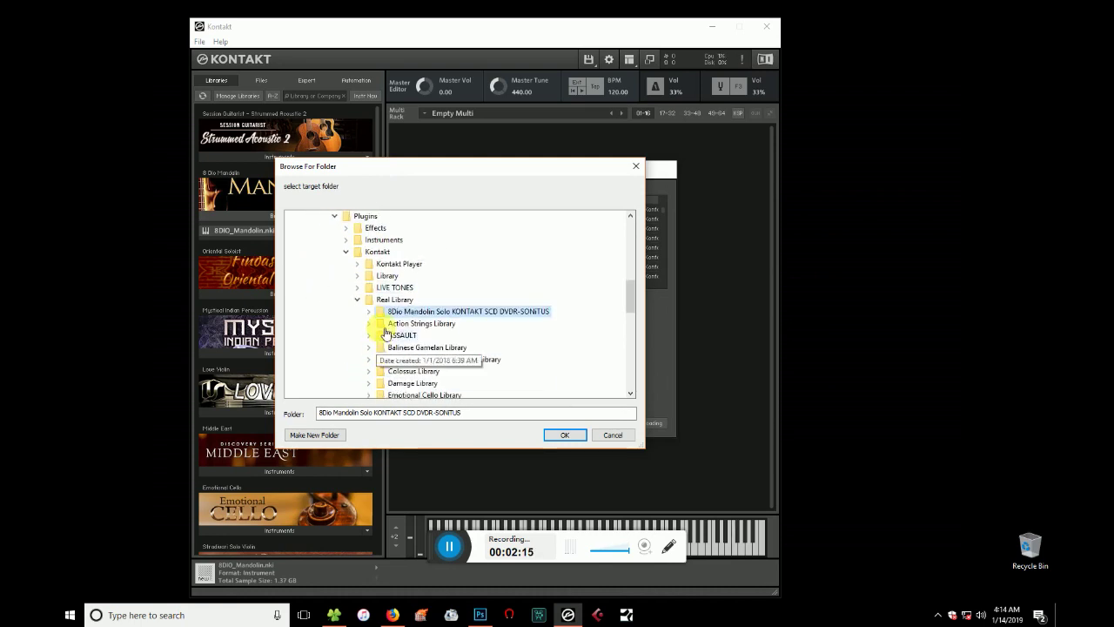
double_click(469, 275)
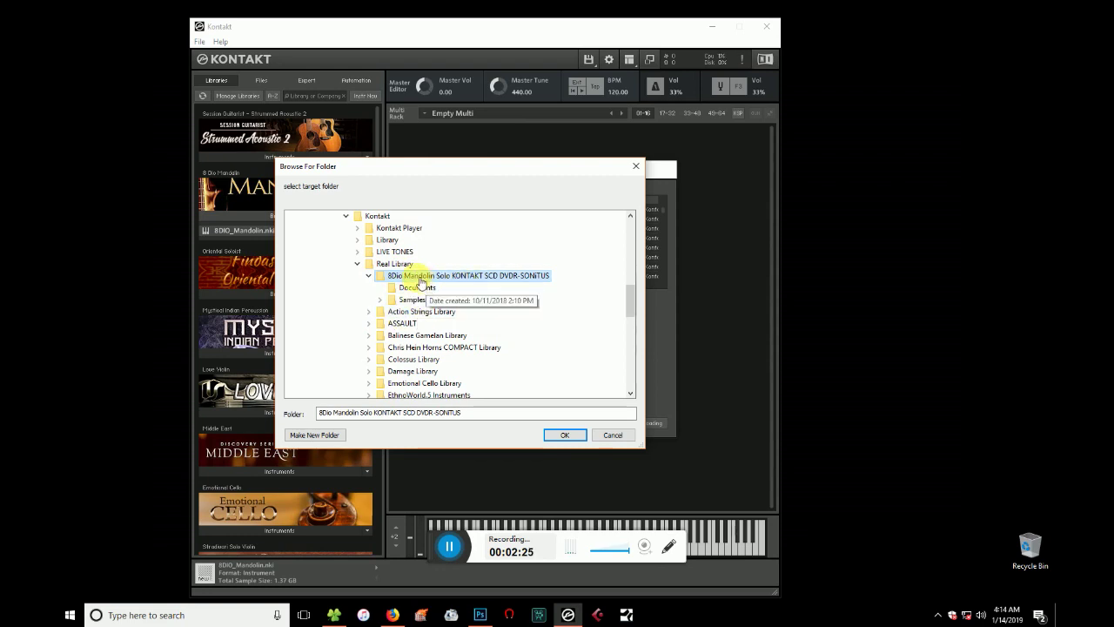
left_click(564, 434)
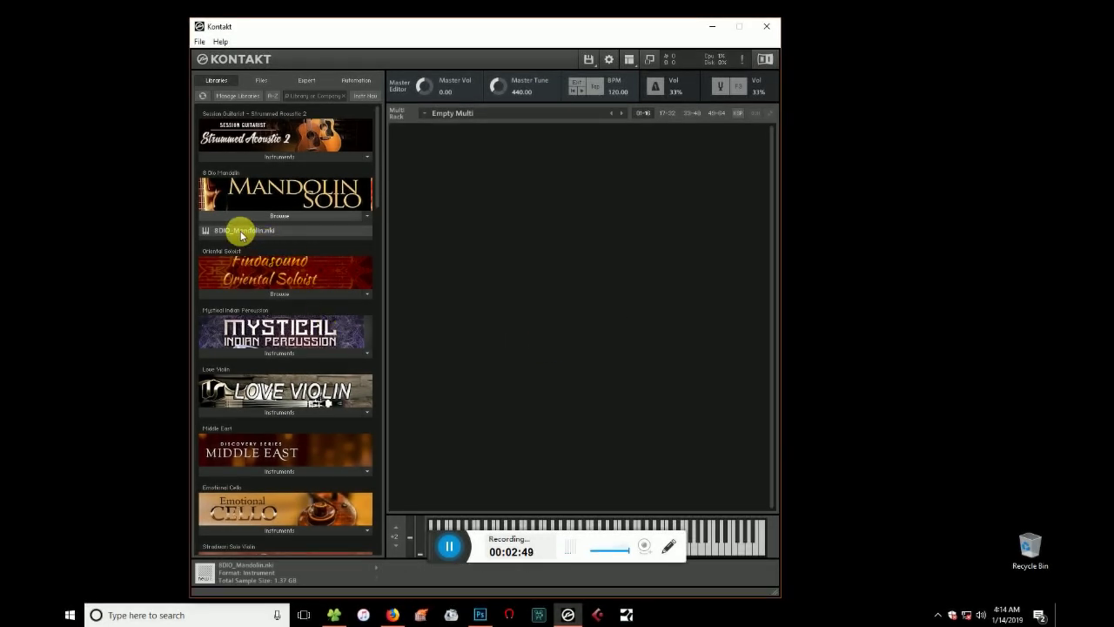
Drag the re-saved 8DIO_Mandolin.nki from the library browser into the empty rack
left_click_drag(242, 231, 547, 235)
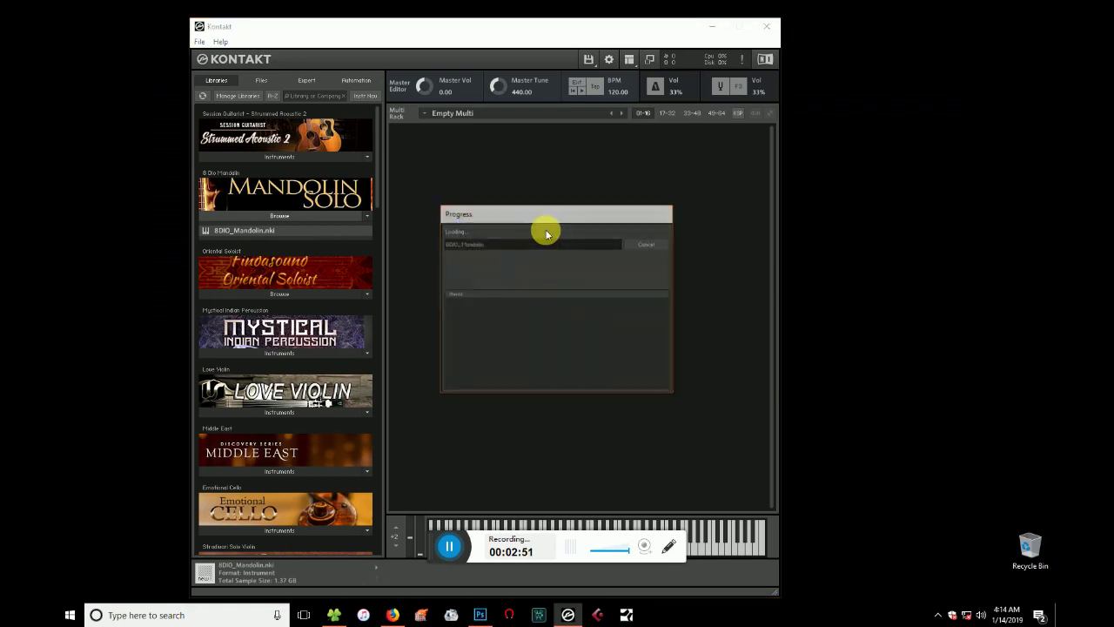